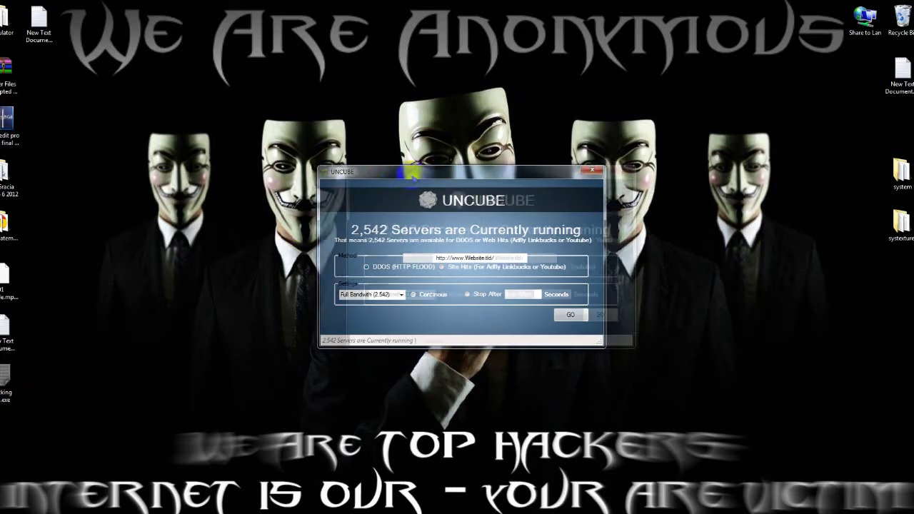
Move the UNCUBE window aside, toggle the Start menu, and close UNCUBE.
left_click_drag(411, 173, 470, 143)
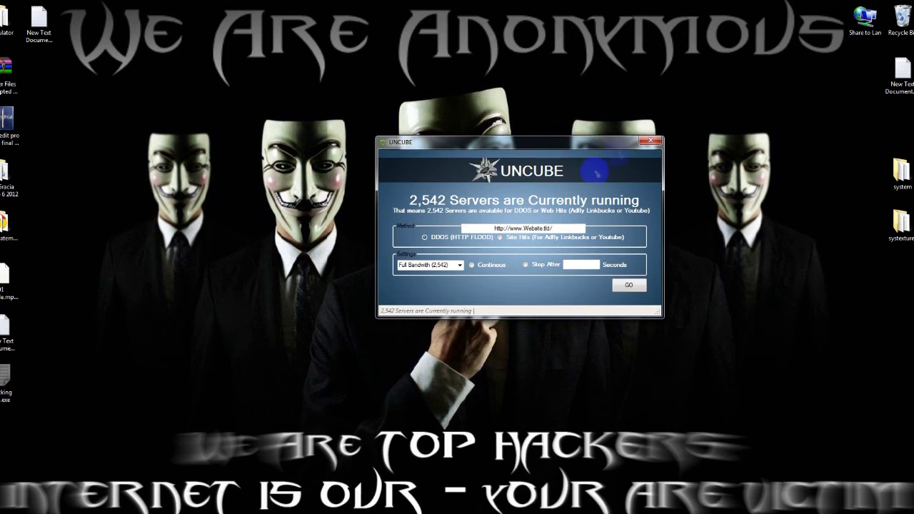
left_click(16, 506)
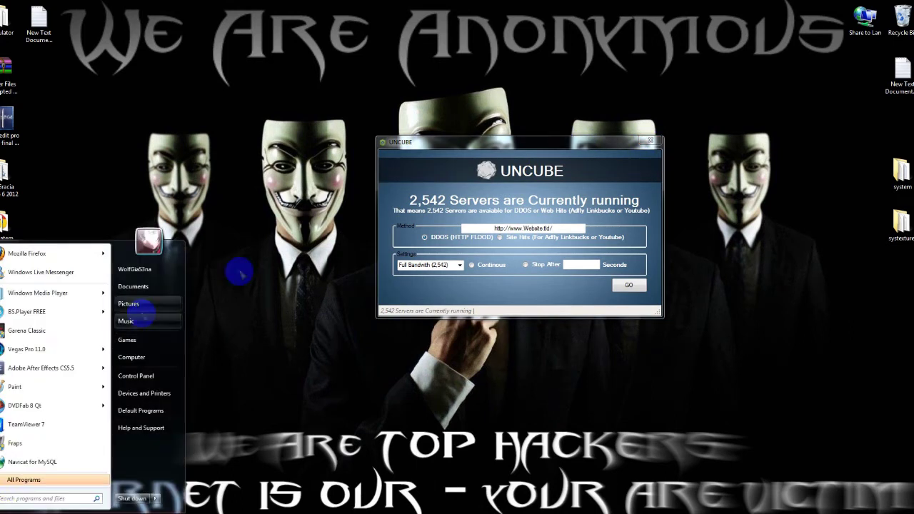
left_click(650, 141)
key("super")
left_click(63, 259)
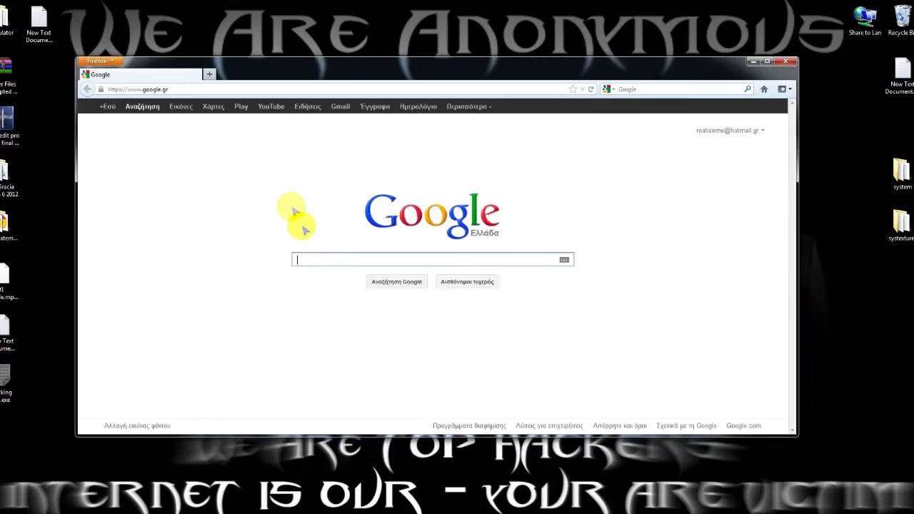
type("rapidshare")
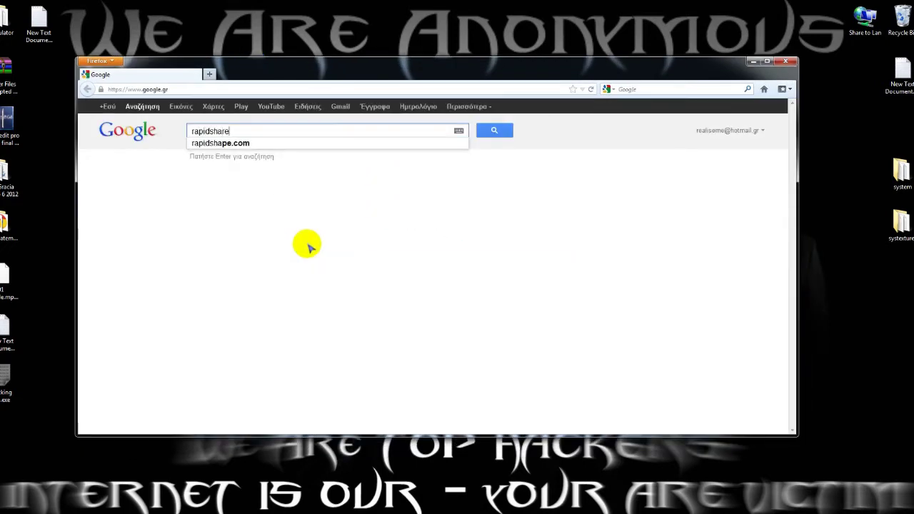
type(".com")
key("Return")
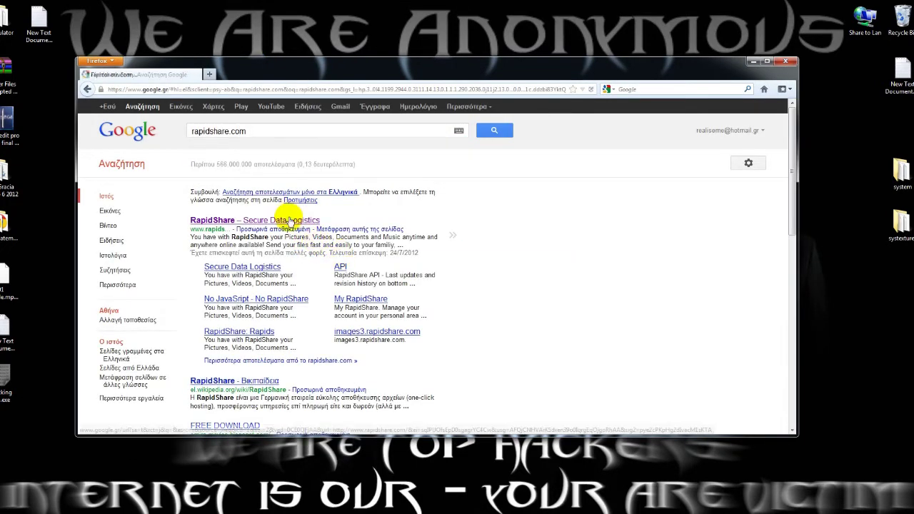
left_click(293, 220)
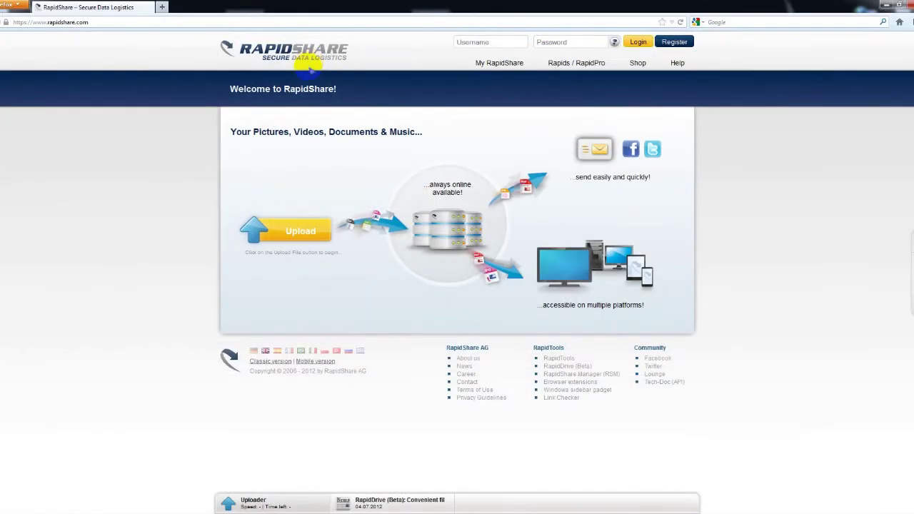
mouse_move(224, 112)
left_mouse_down()
mouse_move(93, 60)
mouse_move(104, 108)
left_mouse_up()
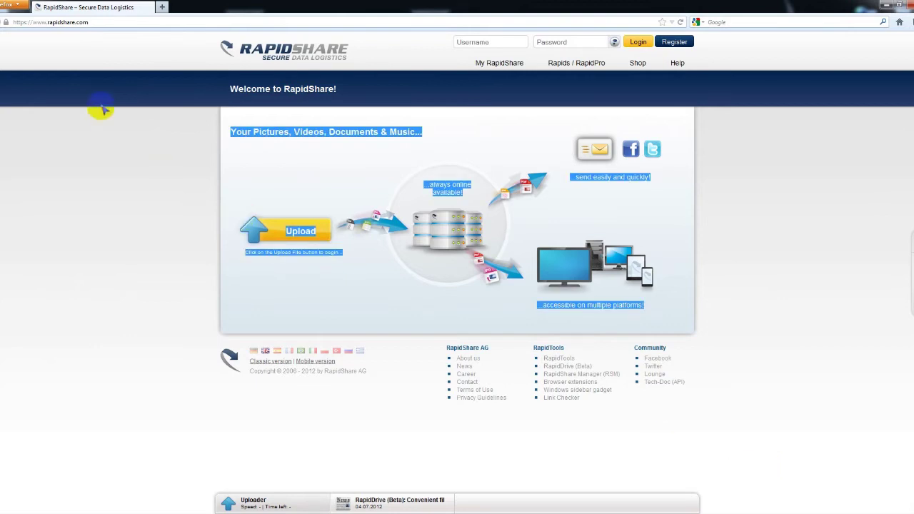
left_click(103, 108)
double_click(279, 17)
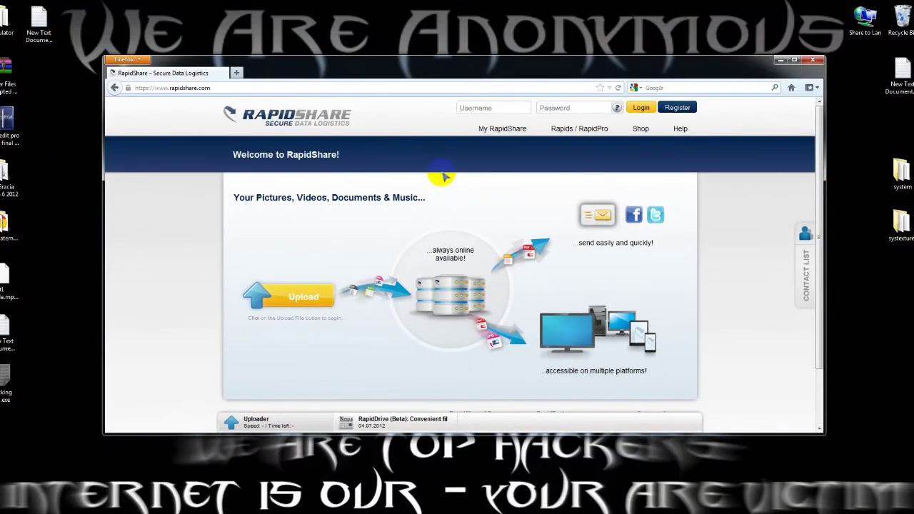
scroll(443, 177, "down", 3)
scroll(443, 164, "up", 2)
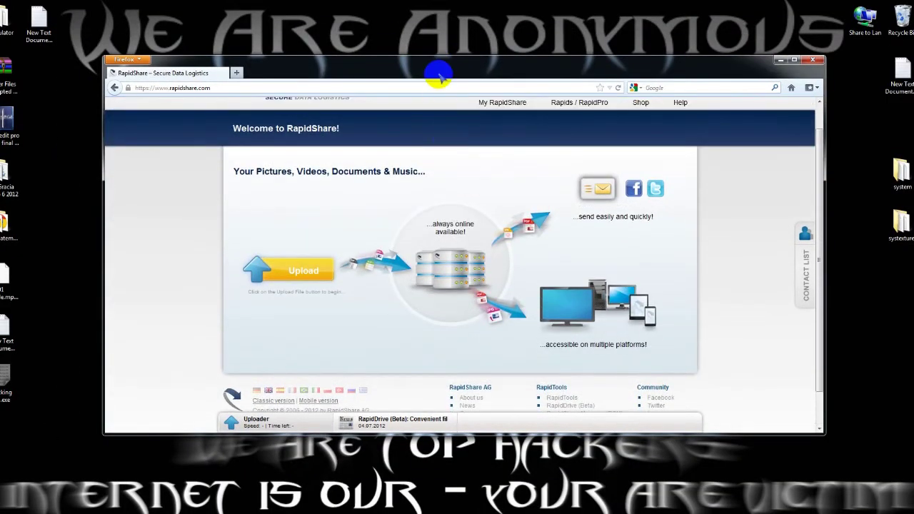
left_click_drag(541, 65, 510, 57)
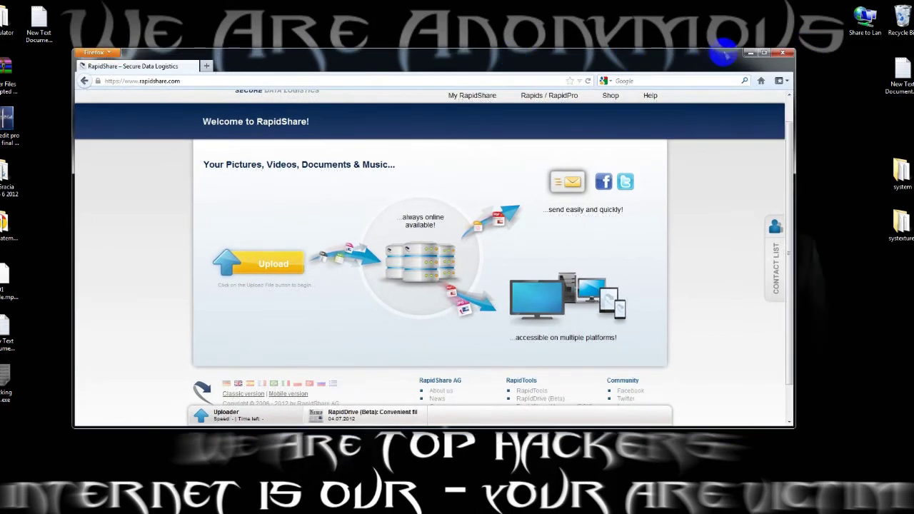
left_click(783, 53)
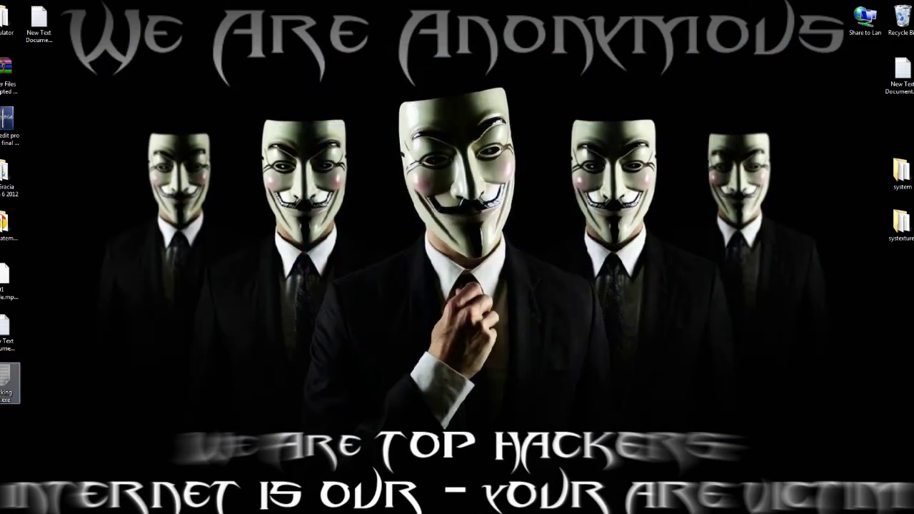
double_click(9, 385)
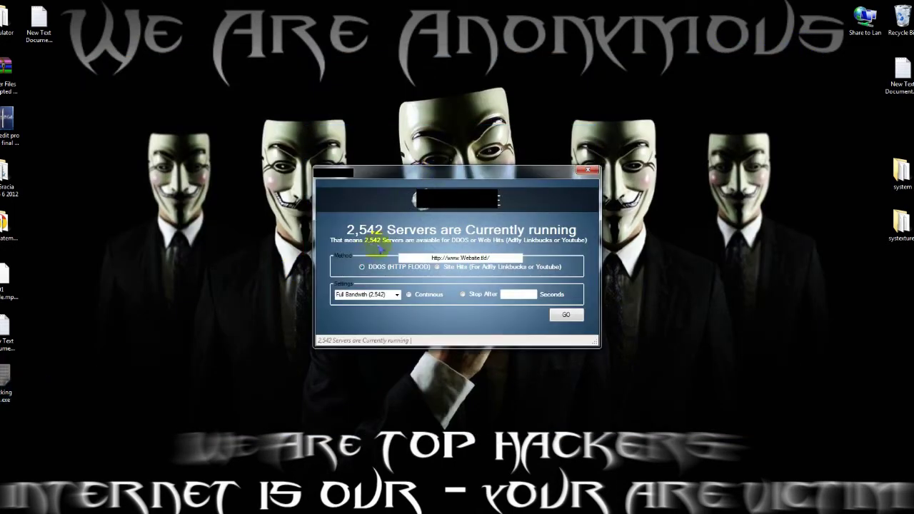
double_click(443, 258)
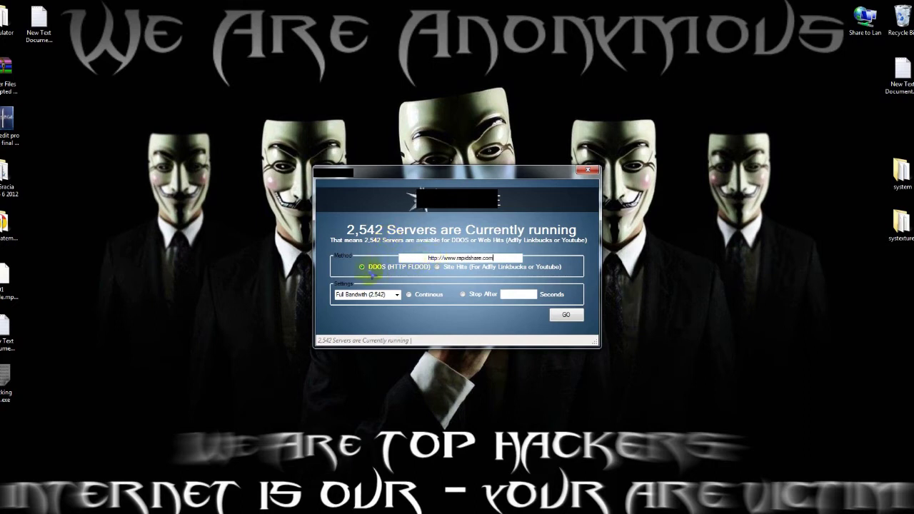
left_click(395, 295)
left_click(395, 295)
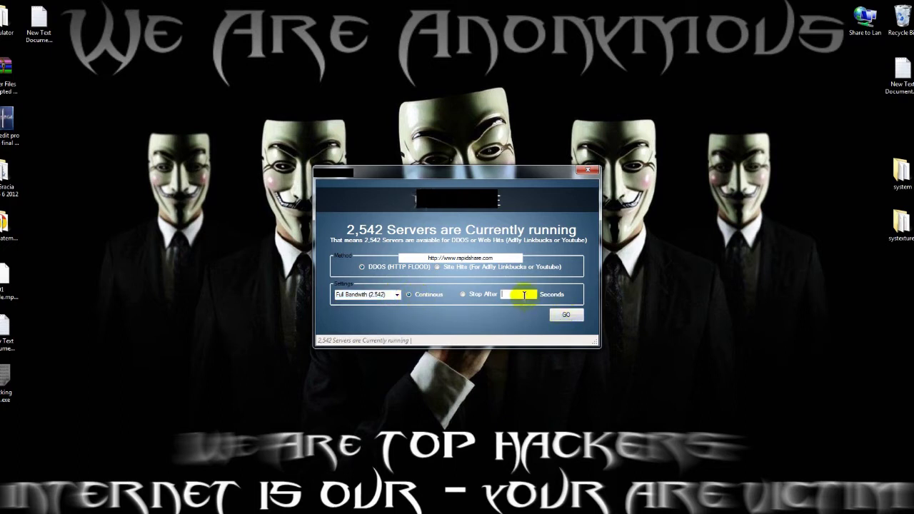
left_click(519, 294)
type("10")
left_click(567, 317)
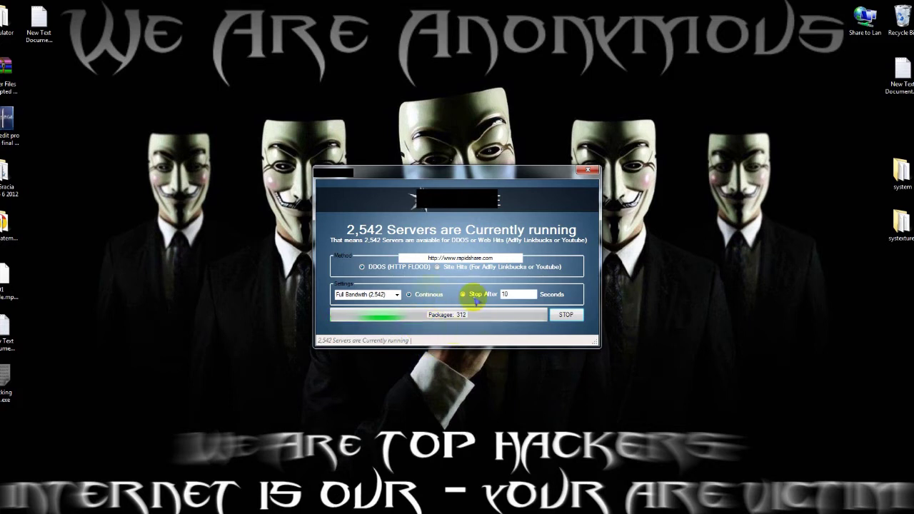
Launch Firefox and open the RapidShare homepage from Google's search results.
key("super")
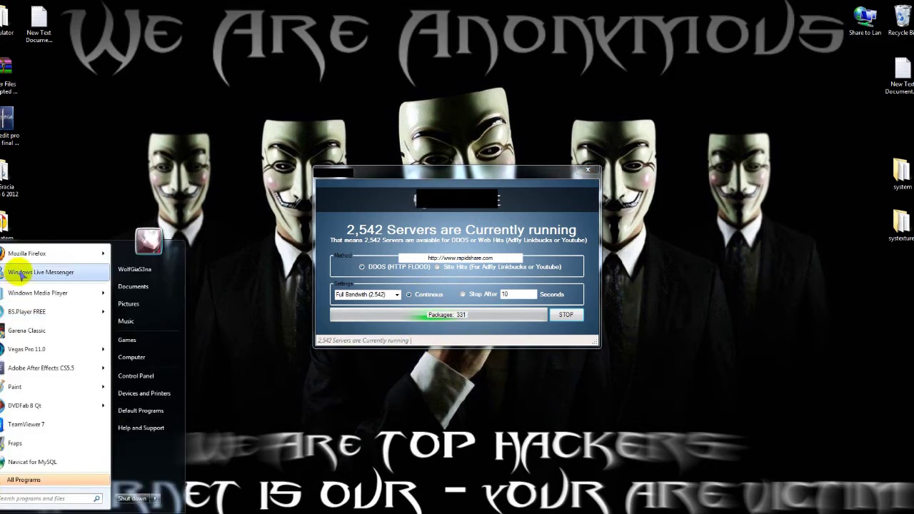
left_click(22, 257)
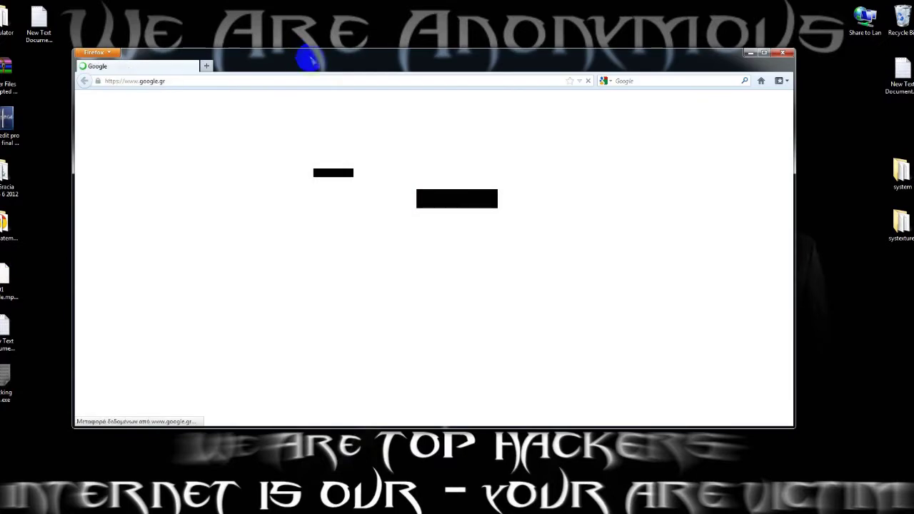
left_click_drag(293, 150, 432, 175)
type("rapidshare com")
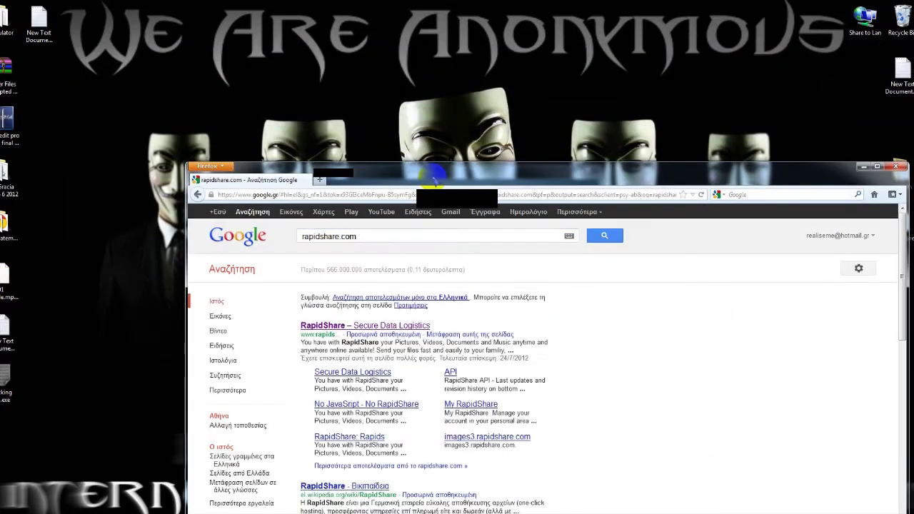
left_click(384, 327)
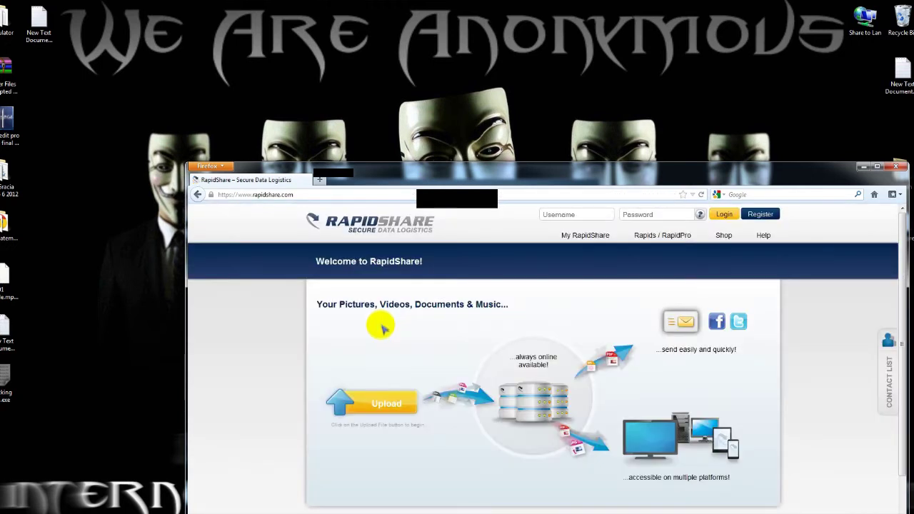
Reposition the RapidShare page, select and clear some text, then minimize Firefox.
left_click_drag(380, 171, 226, 35)
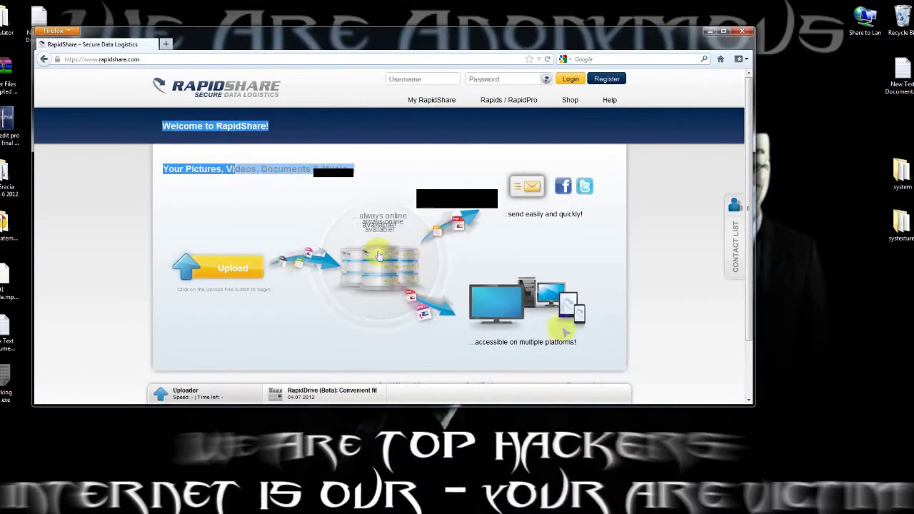
left_click_drag(161, 153, 671, 375)
left_click(641, 193)
left_click(710, 31)
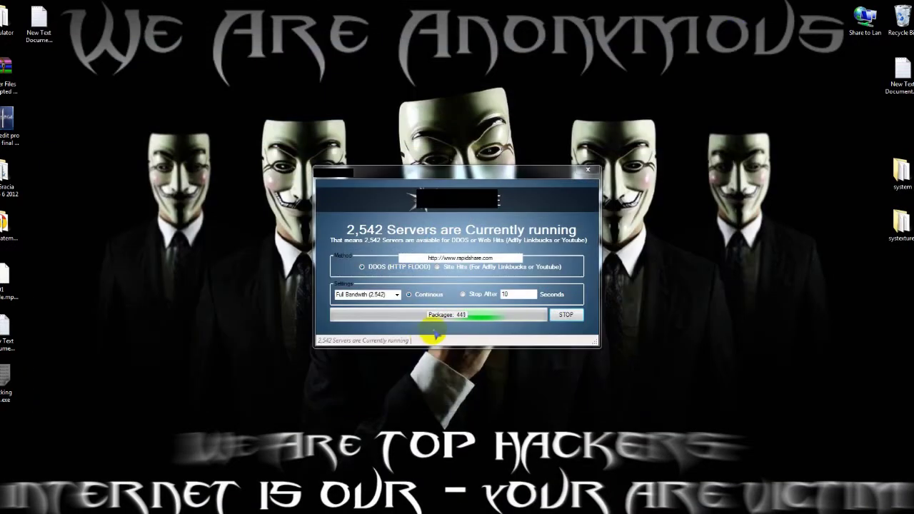
Launch a command prompt by searching cmd from the Start menu.
key("super")
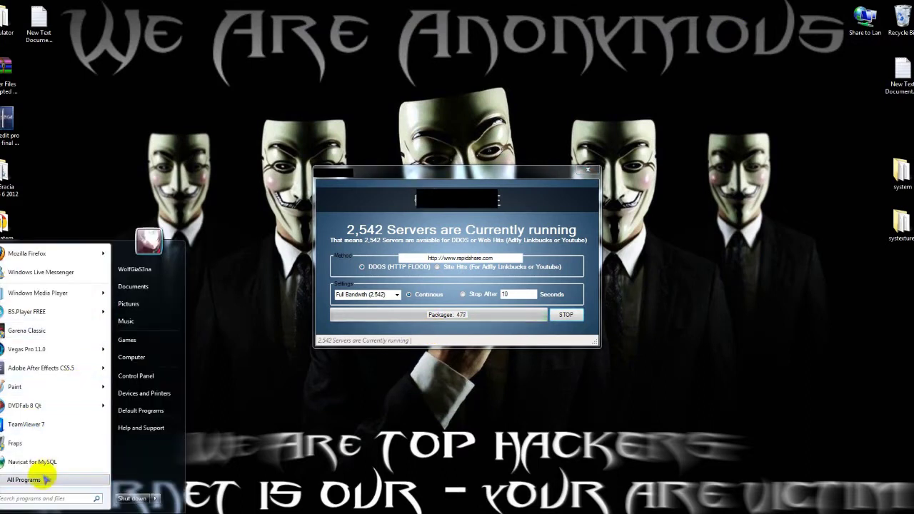
type("cmd")
key("Return")
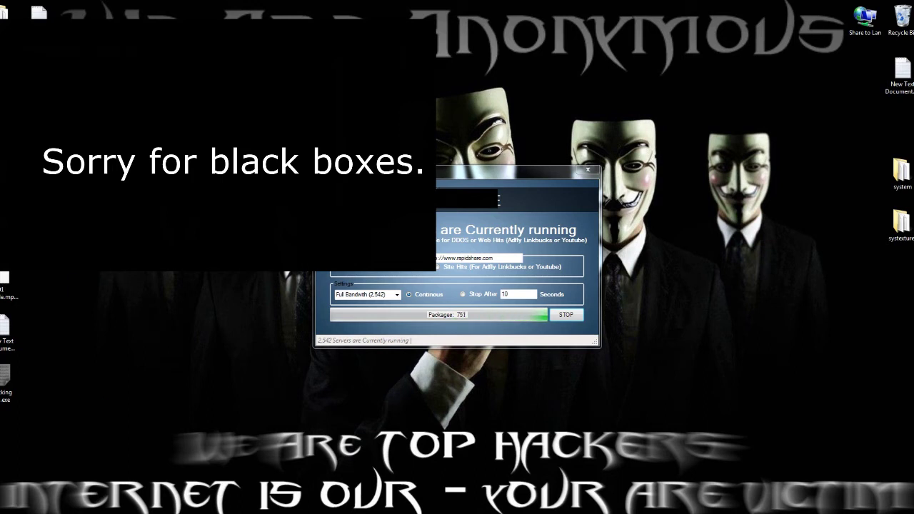
Stop the rapidshare.com run near 1,000 packages and close the UNCUBE window.
key("super")
type("cmd")
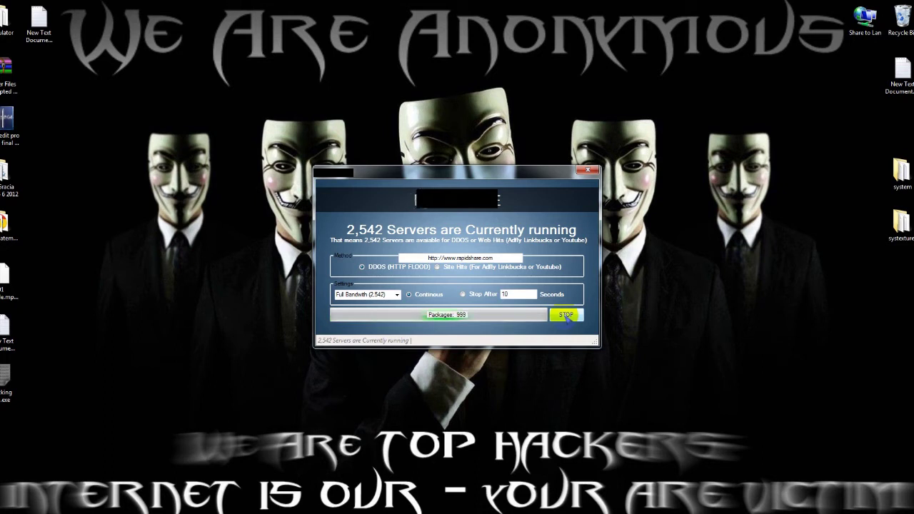
left_click(567, 315)
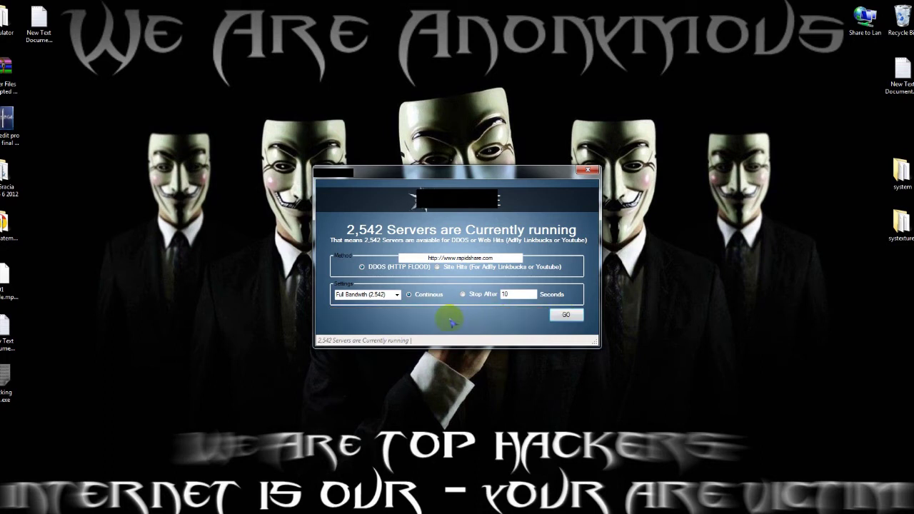
left_click(588, 170)
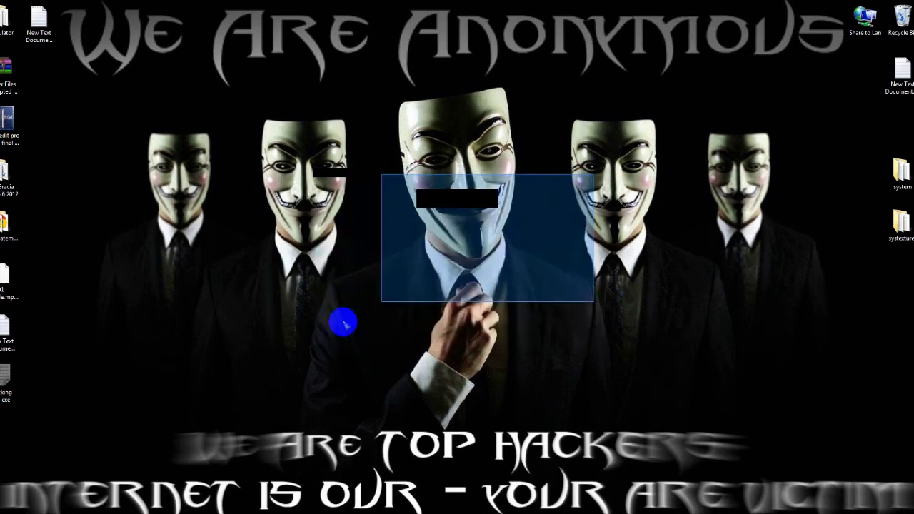
right_click(343, 323)
Launch Firefox and load rapidshare.com, reaching the 'Rapidshare is down — Broken' page.
key("Escape")
key("super")
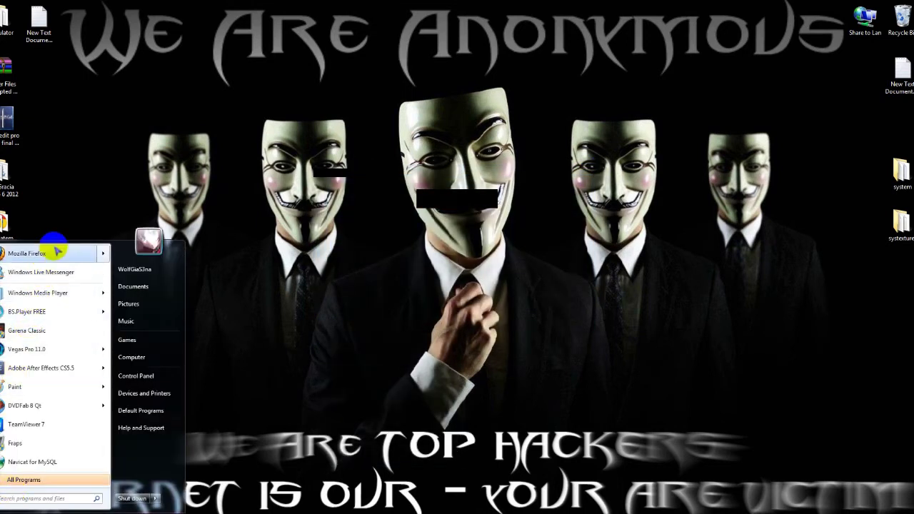
left_click(57, 251)
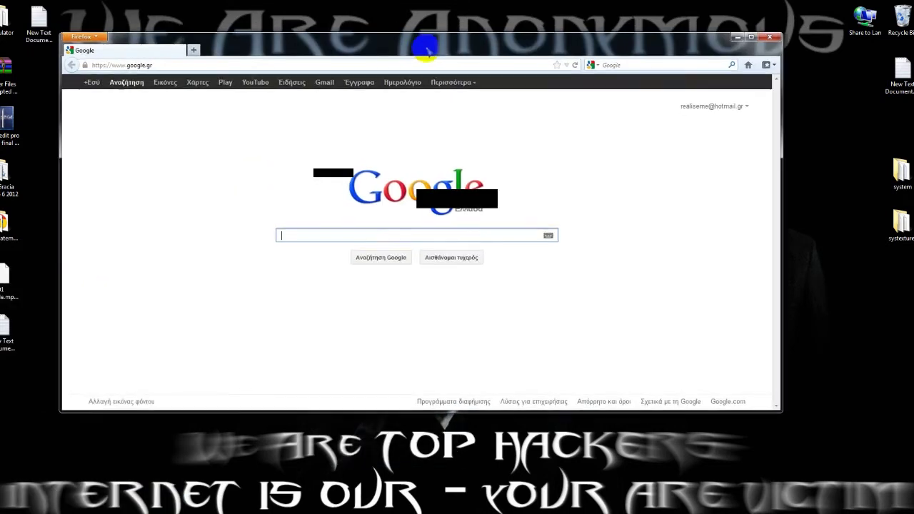
left_click_drag(426, 48, 437, 53)
left_click(419, 69)
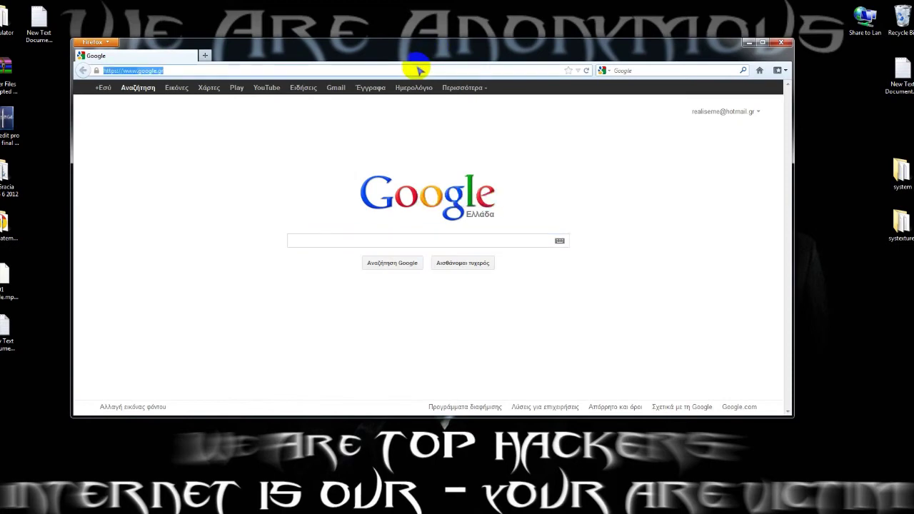
type("rapid")
type("share.com")
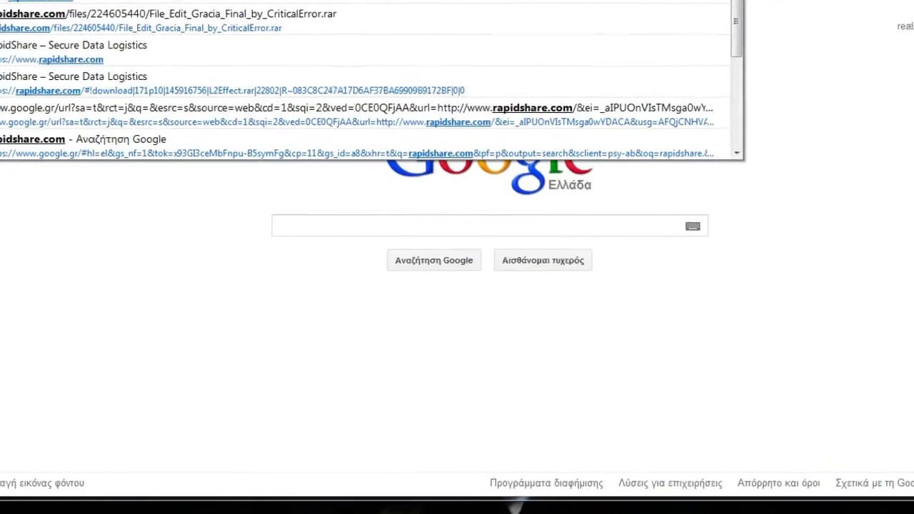
key("Return")
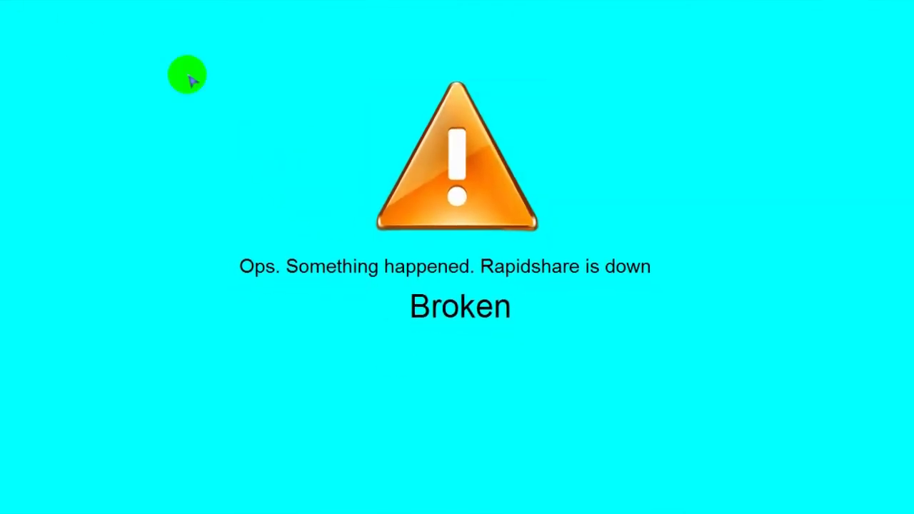
left_click_drag(386, 265, 760, 445)
Create a new text document on the desktop and open it in Notepad.
left_click(500, 98)
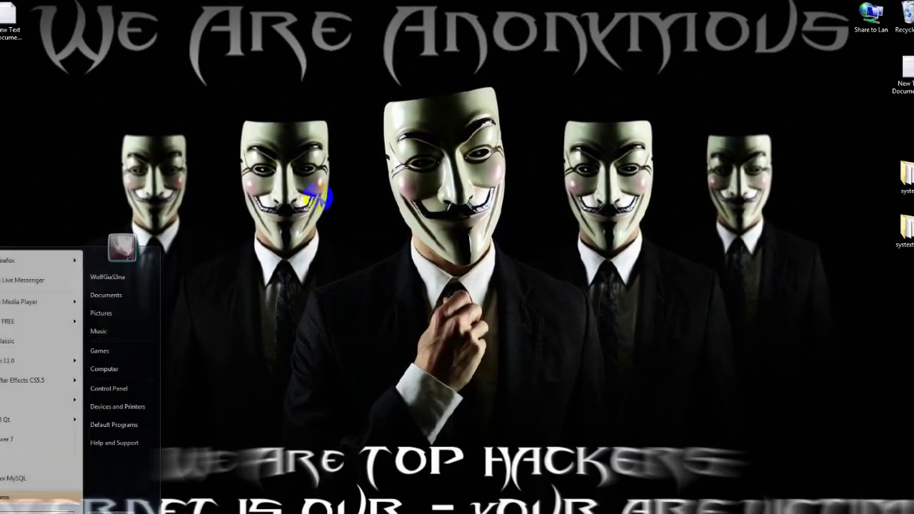
right_click(320, 198)
mouse_move(343, 294)
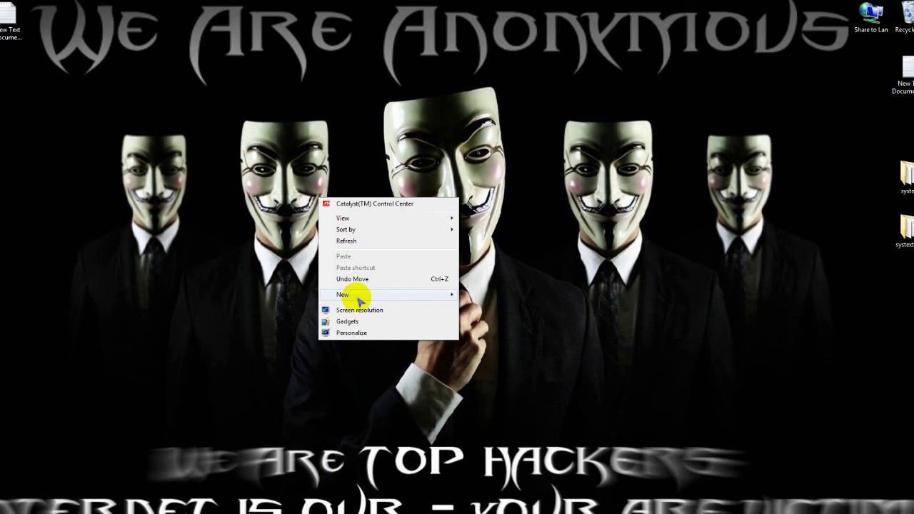
left_click(495, 367)
double_click(329, 236)
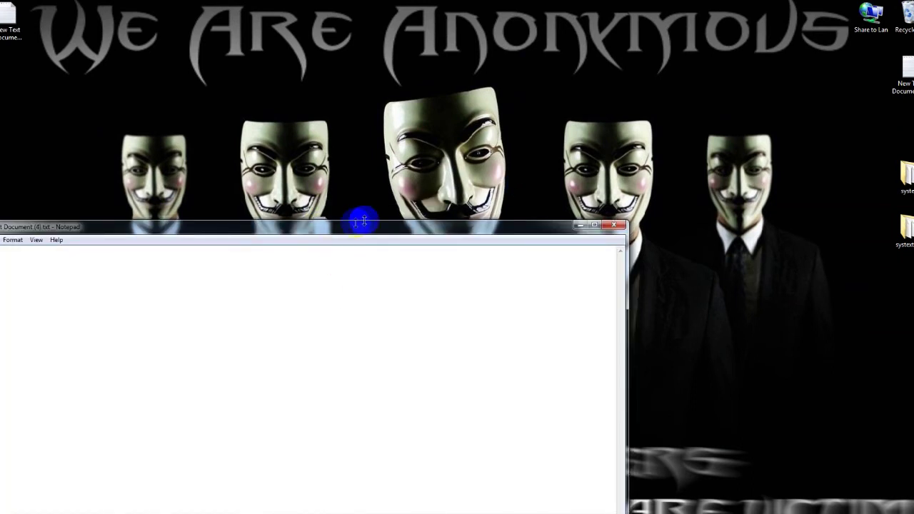
left_click_drag(343, 228, 532, 151)
type("D")
Set the note's font size to 48.
left_click(266, 164)
key("ctrl+a")
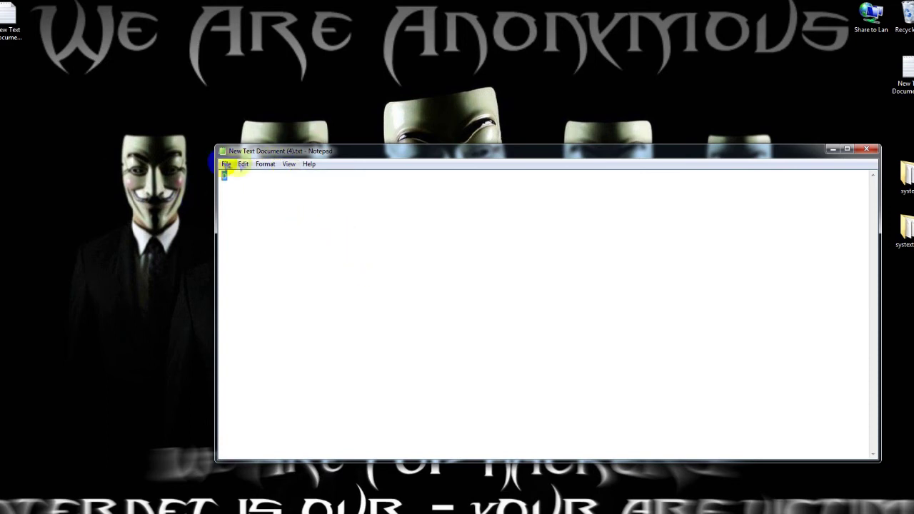
left_click(266, 163)
left_click(279, 187)
scroll(425, 293, "down", 5)
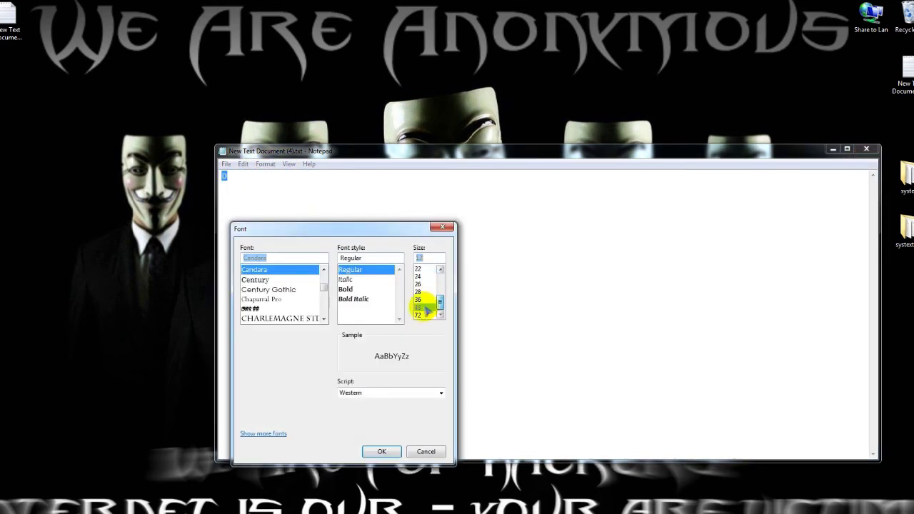
left_click(425, 308)
left_click(380, 450)
Write 'DDos attack stopped... Should be online in few second.. lets wait' on three lines.
left_click(399, 302)
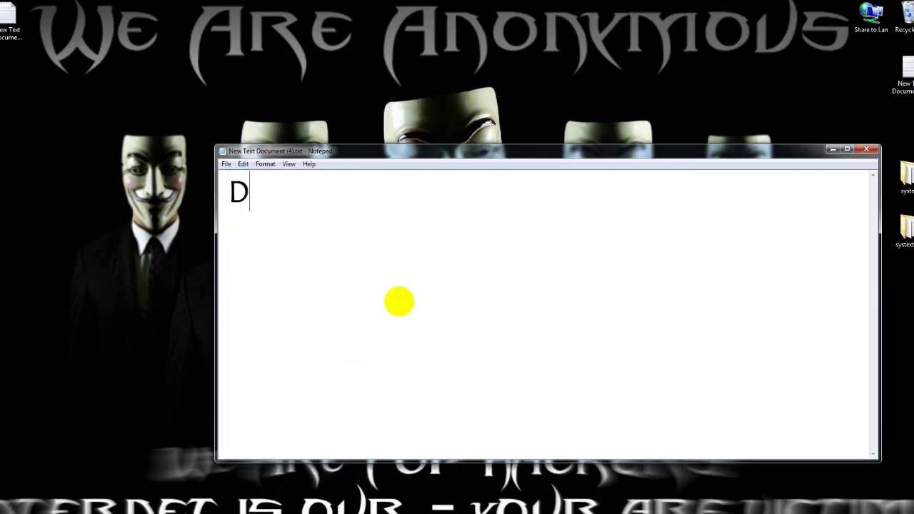
type("oo")
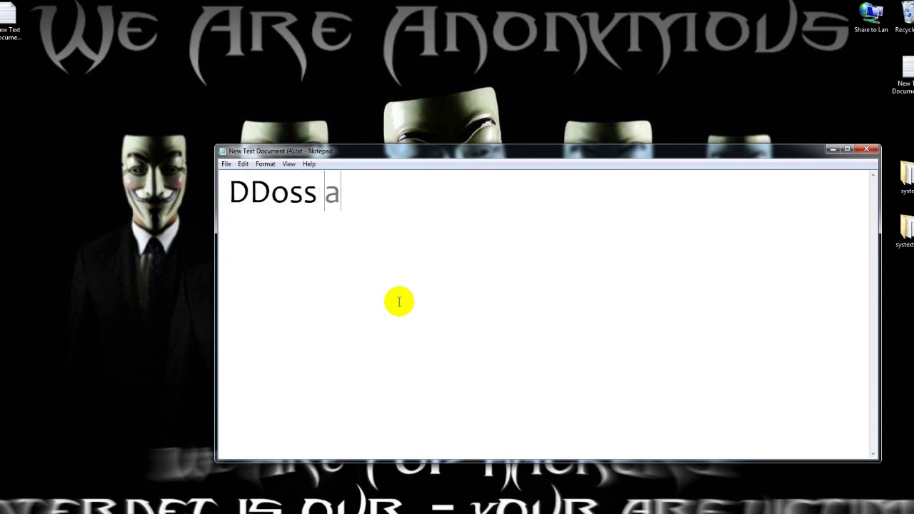
type("ttac")
key("BackSpace")
key("BackSpace")
key("BackSpace")
key("BackSpace")
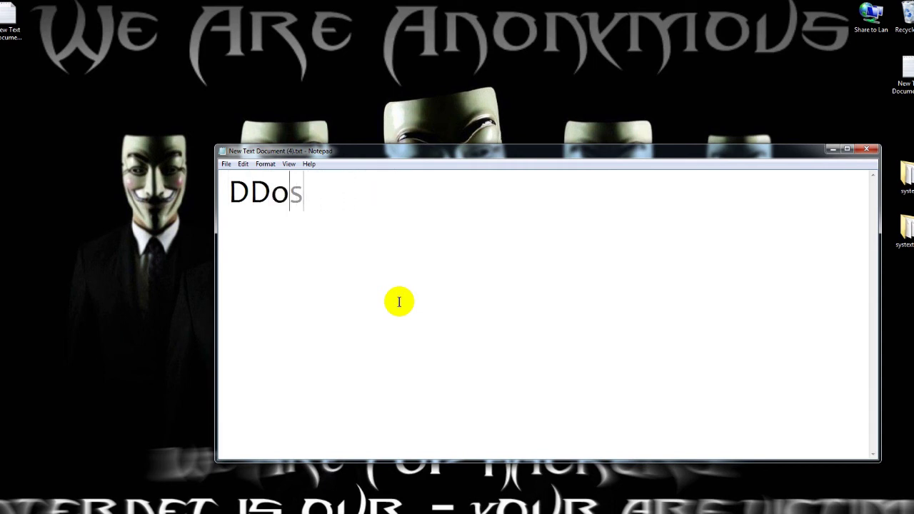
key("BackSpace")
type("s attack s")
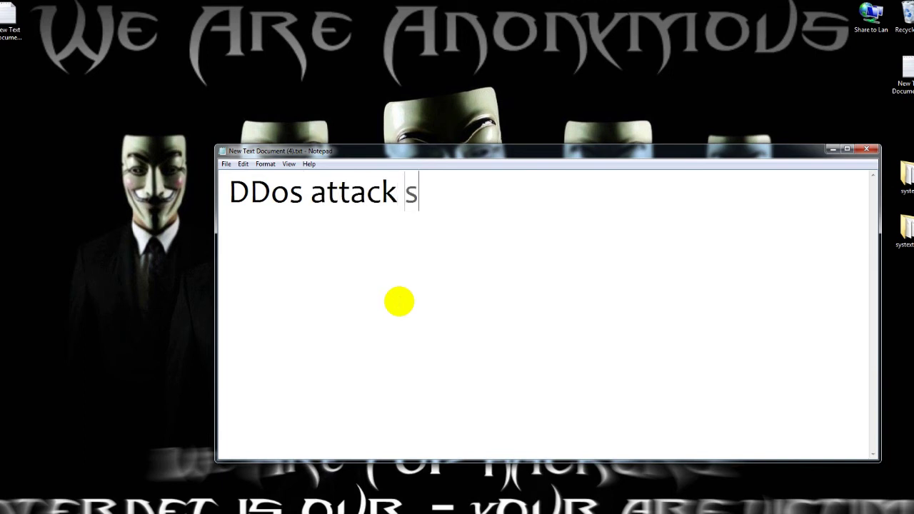
type("topped...")
key("Return")
type("Shou")
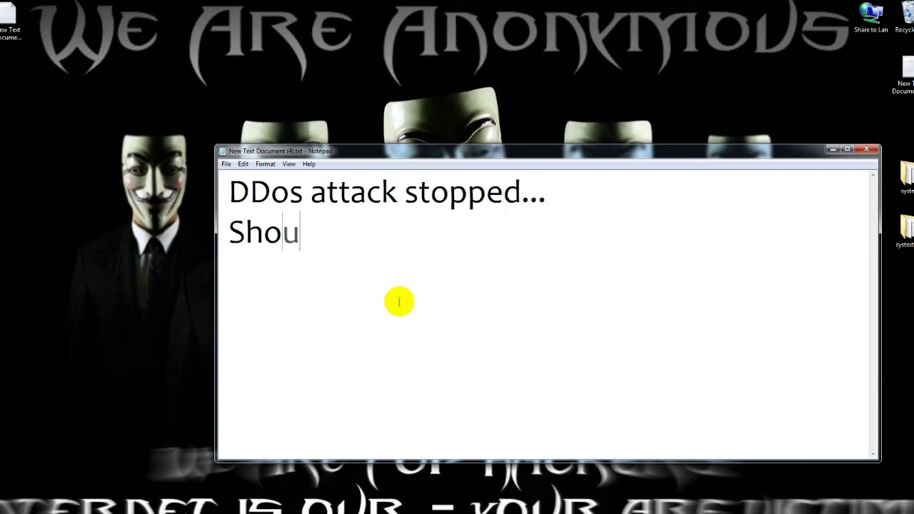
type("ld be online i")
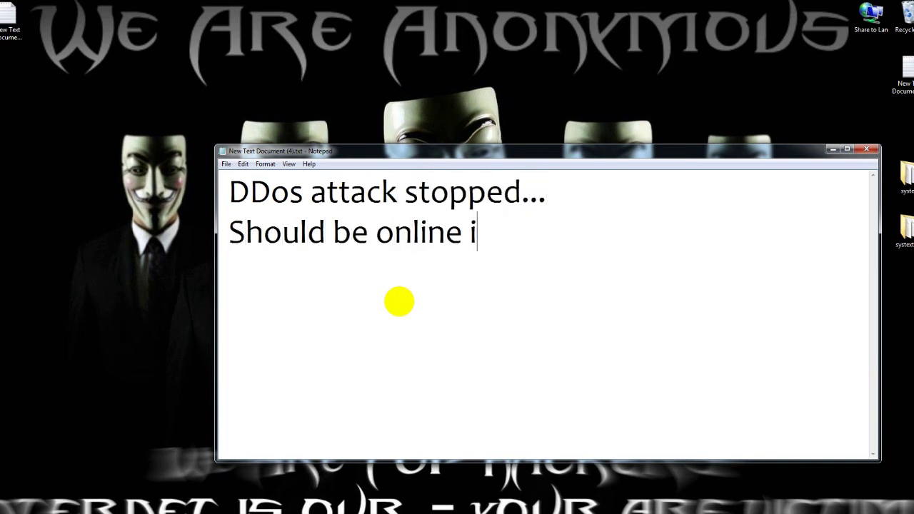
type("n few second..")
key("Return")
type("lets wait")
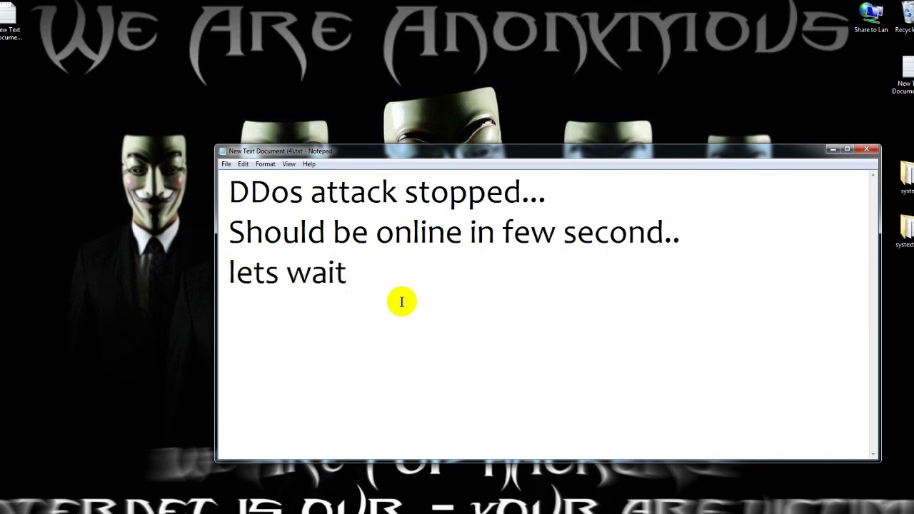
Close the note and discard it without saving.
key("ctrl+a")
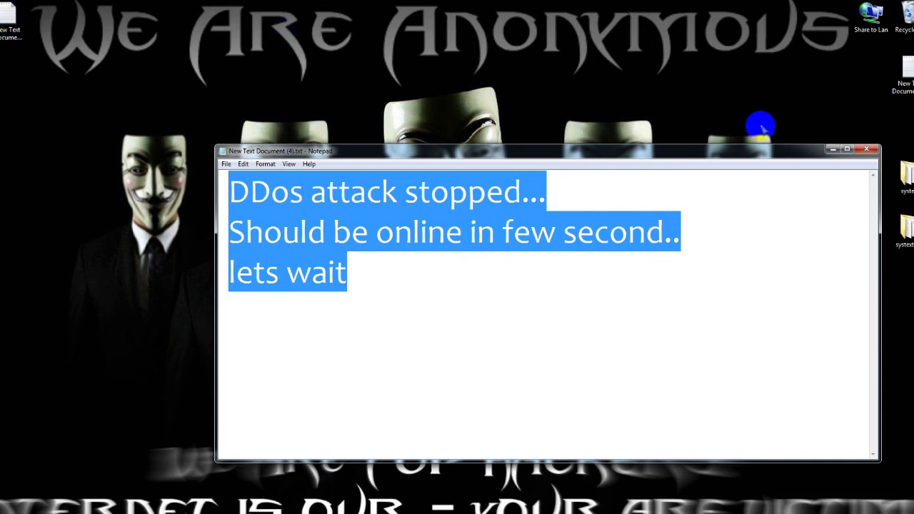
left_click(867, 149)
left_click(466, 280)
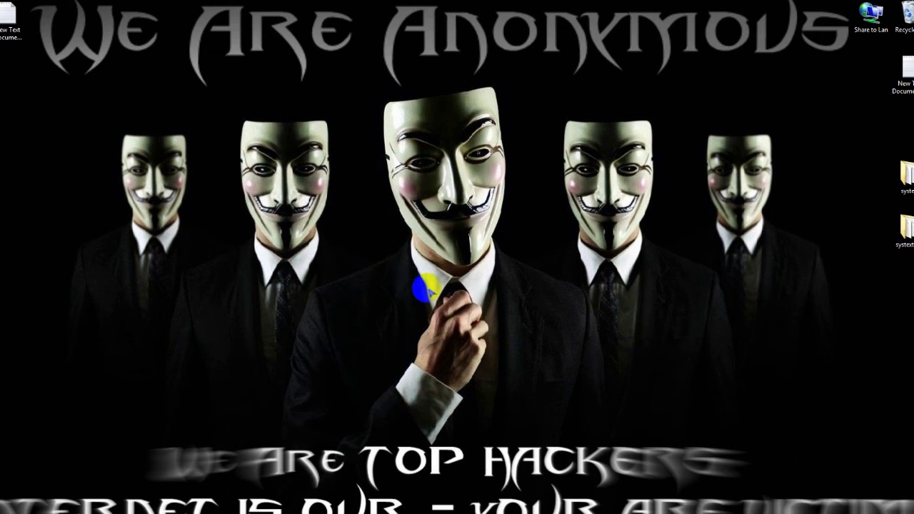
Launch Firefox, load the working rapidshare homepage, maximize it, then close the browser.
right_click(426, 284)
left_click(450, 321)
key("super")
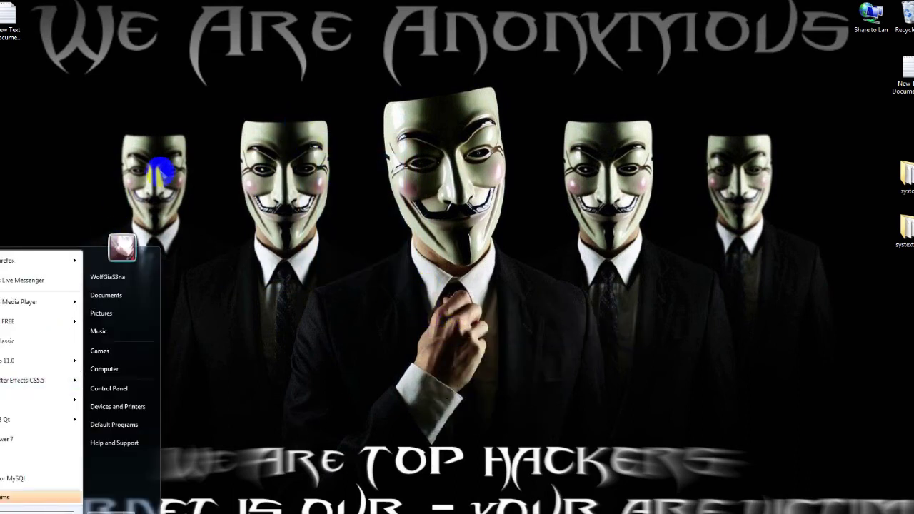
left_click(43, 257)
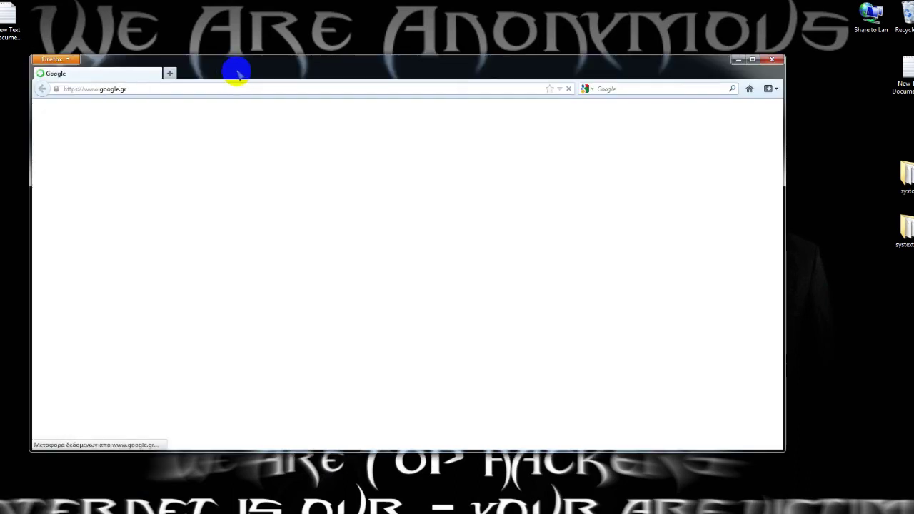
type("rapidshare.com/")
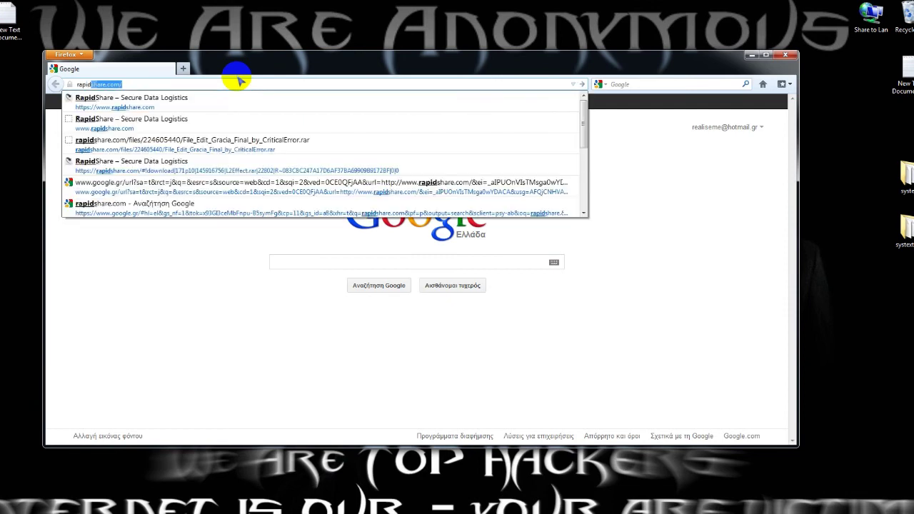
key("Return")
left_click_drag(236, 72, 534, 2)
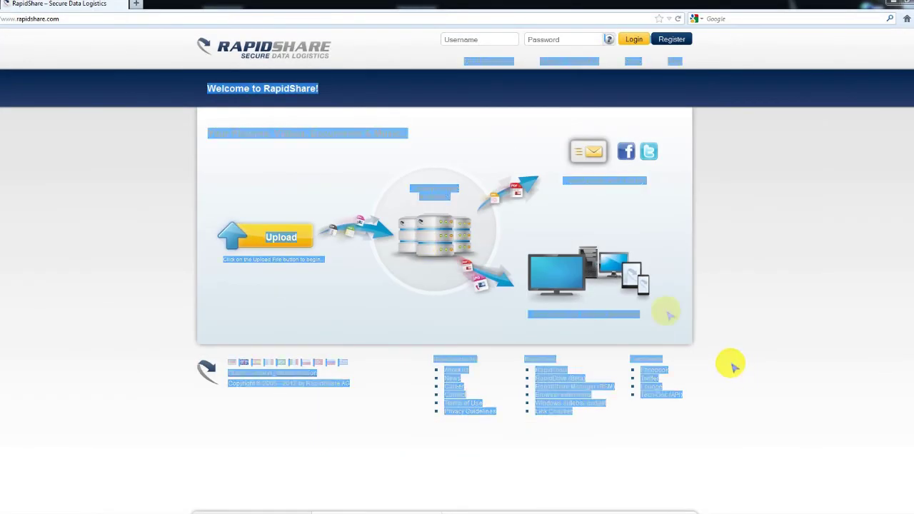
key("super+d")
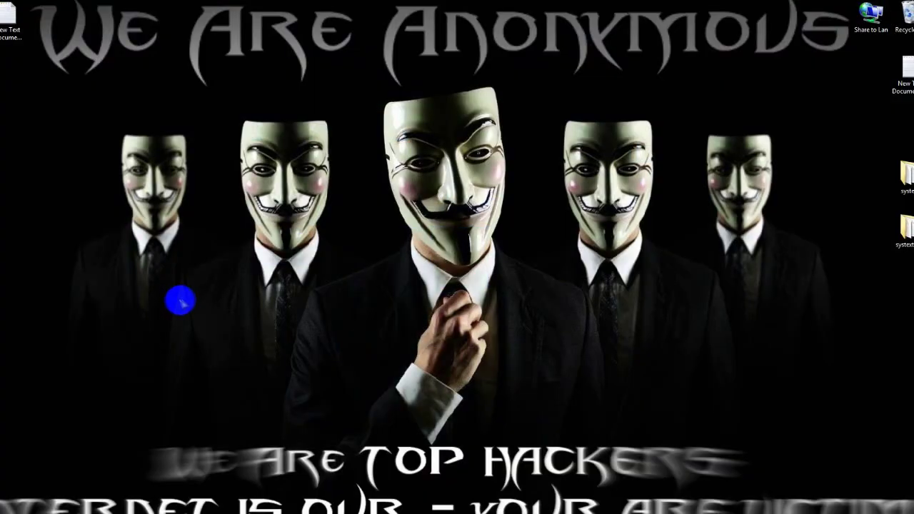
key("super")
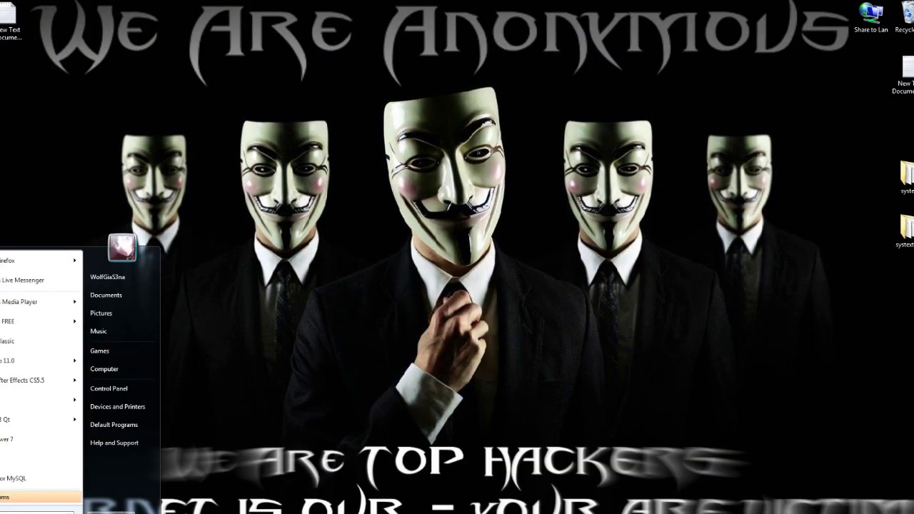
type("cmd")
key("Return")
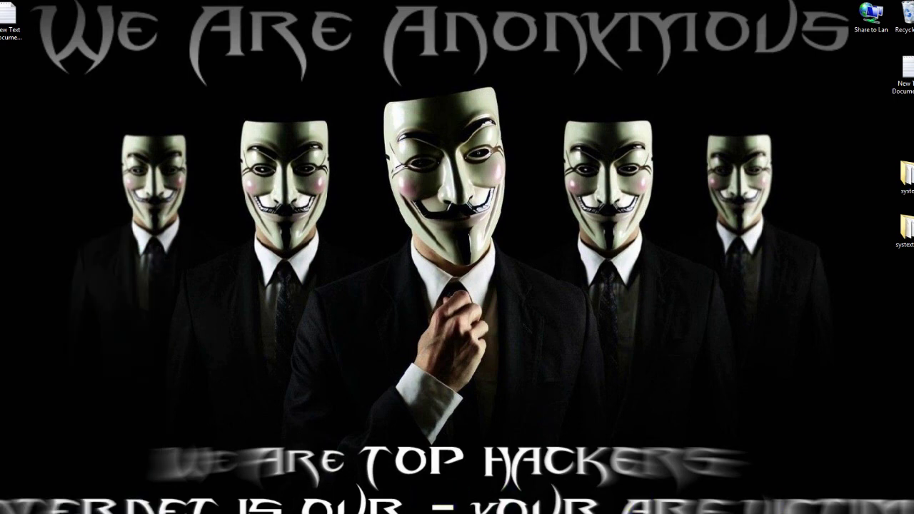